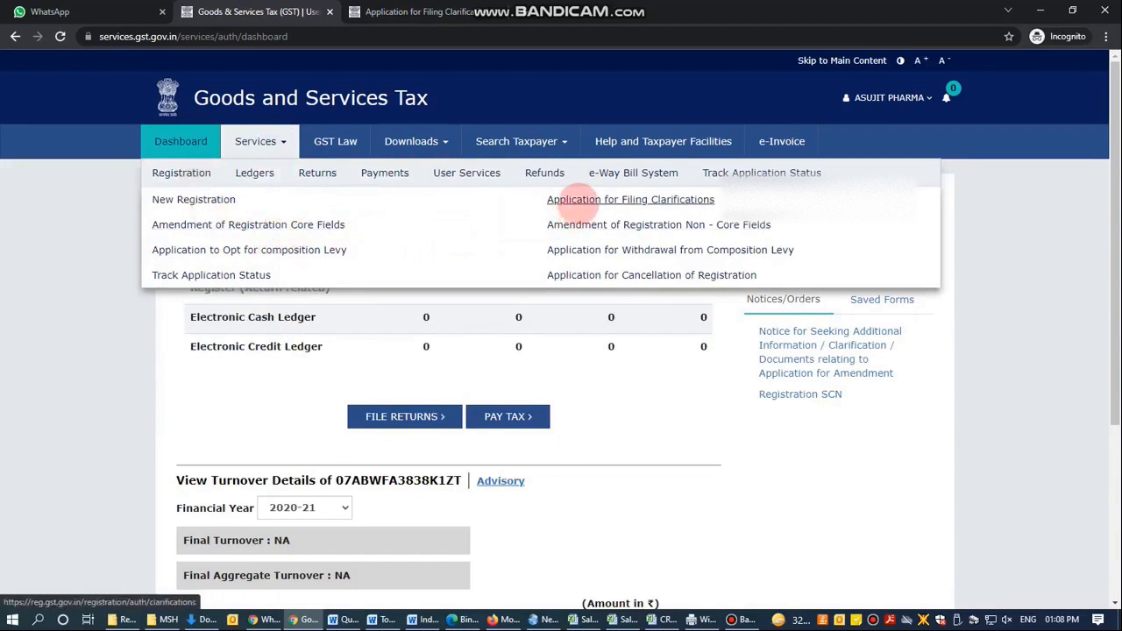
# - Open the Application for Filing Clarifications and search for the case by its Application Reference Number
pyautogui.click(574, 199)
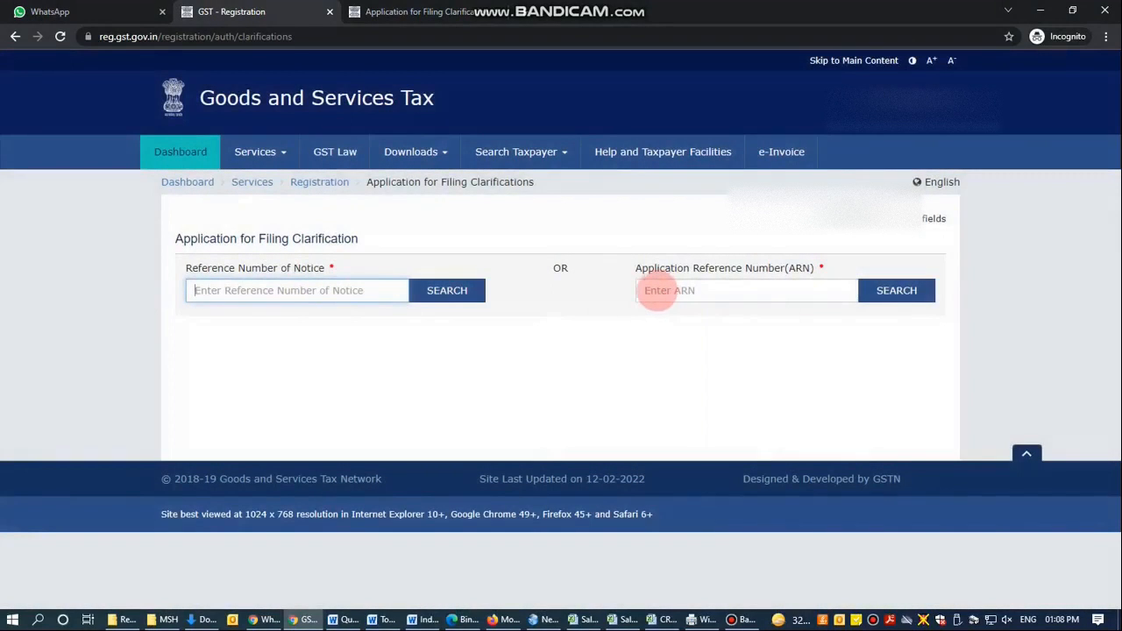
pyautogui.click(668, 290)
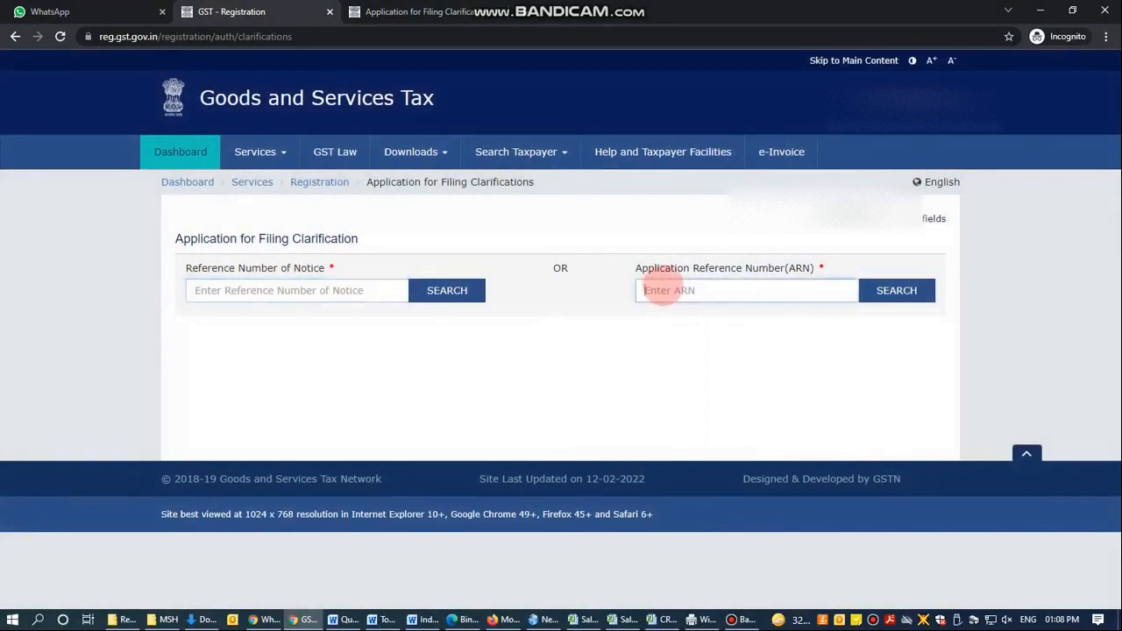
pyautogui.hotkey('ctrl', 'v')
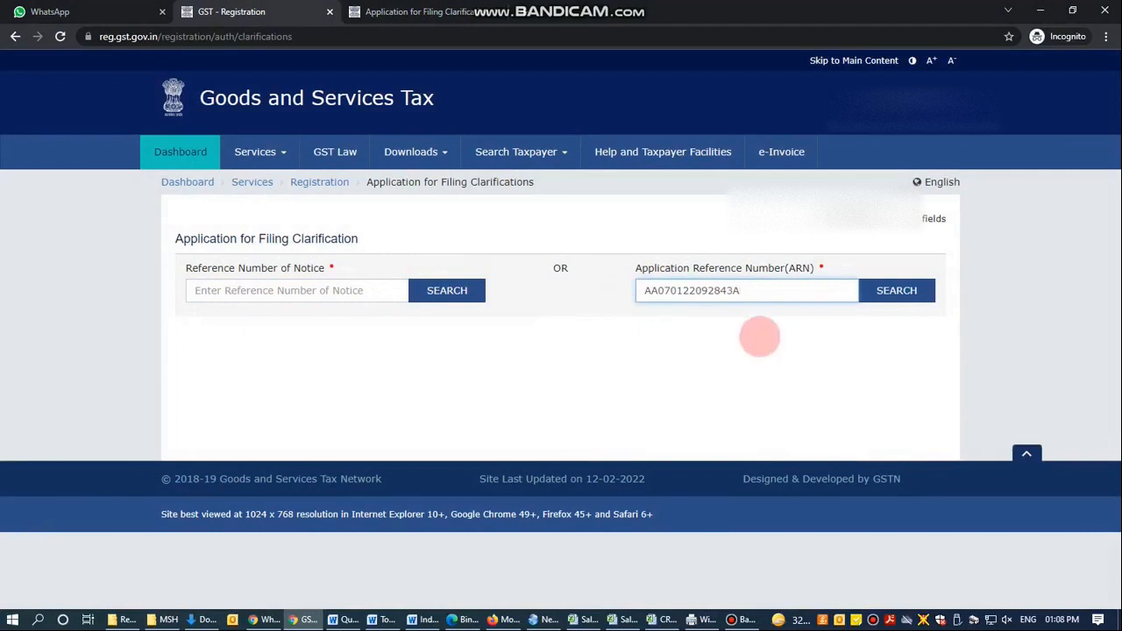
pyautogui.click(894, 290)
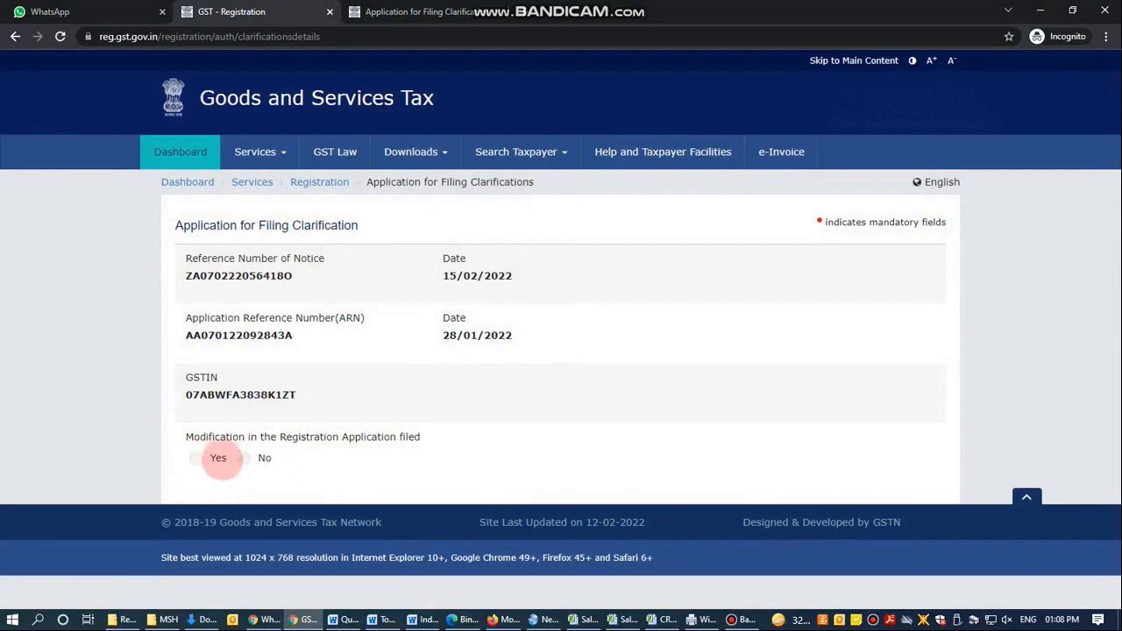
# - Choose No for modification in the filed registration application and look through the queries, supporting document and verification sections
pyautogui.click(263, 457)
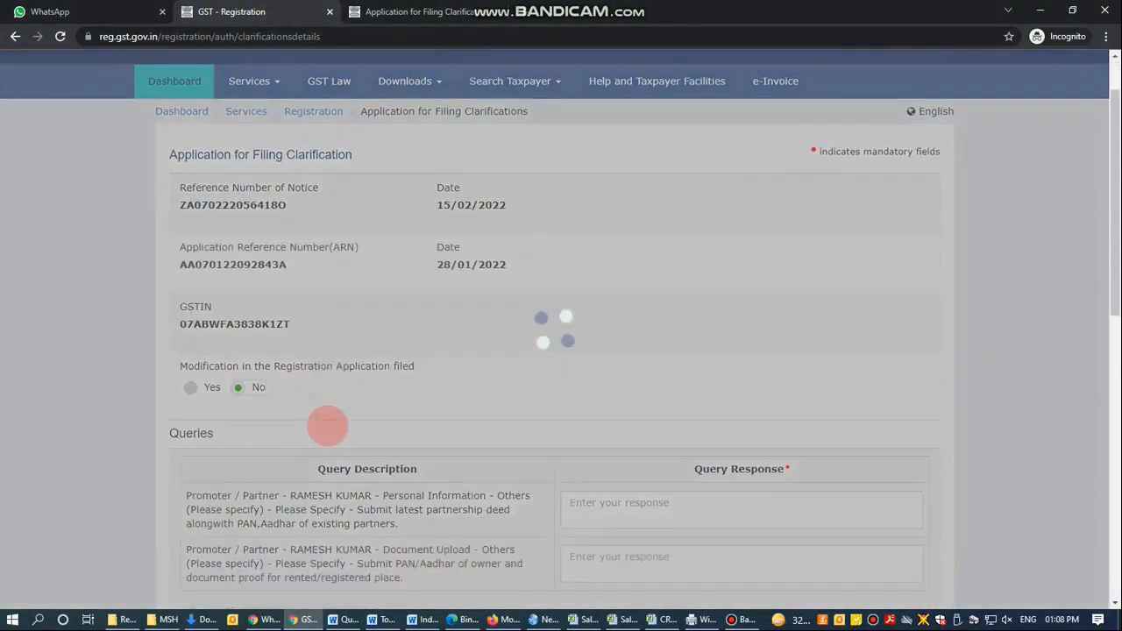
pyautogui.scroll(-2, 439, 403)
pyautogui.click(584, 371)
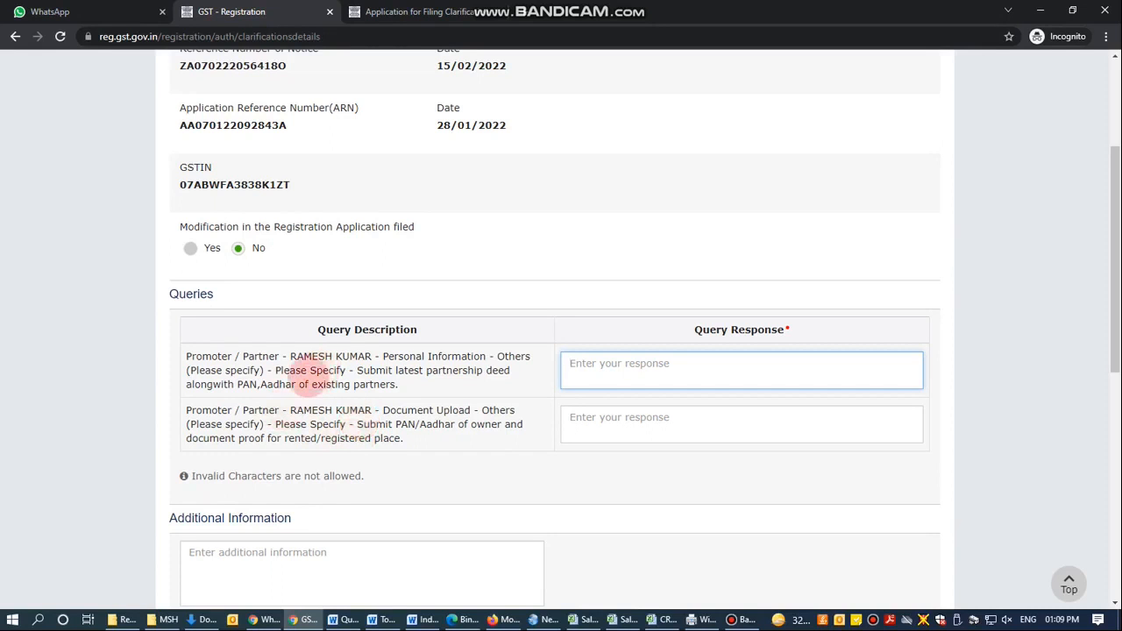
pyautogui.scroll(-3, 302, 382)
pyautogui.scroll(-2, 305, 390)
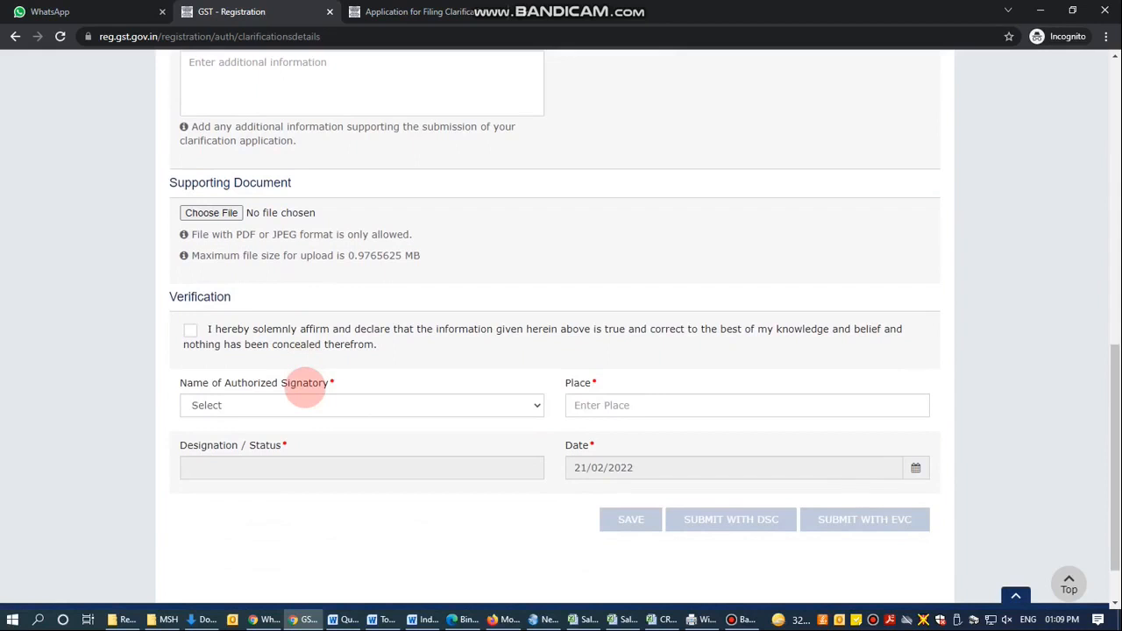
pyautogui.scroll(5, 305, 389)
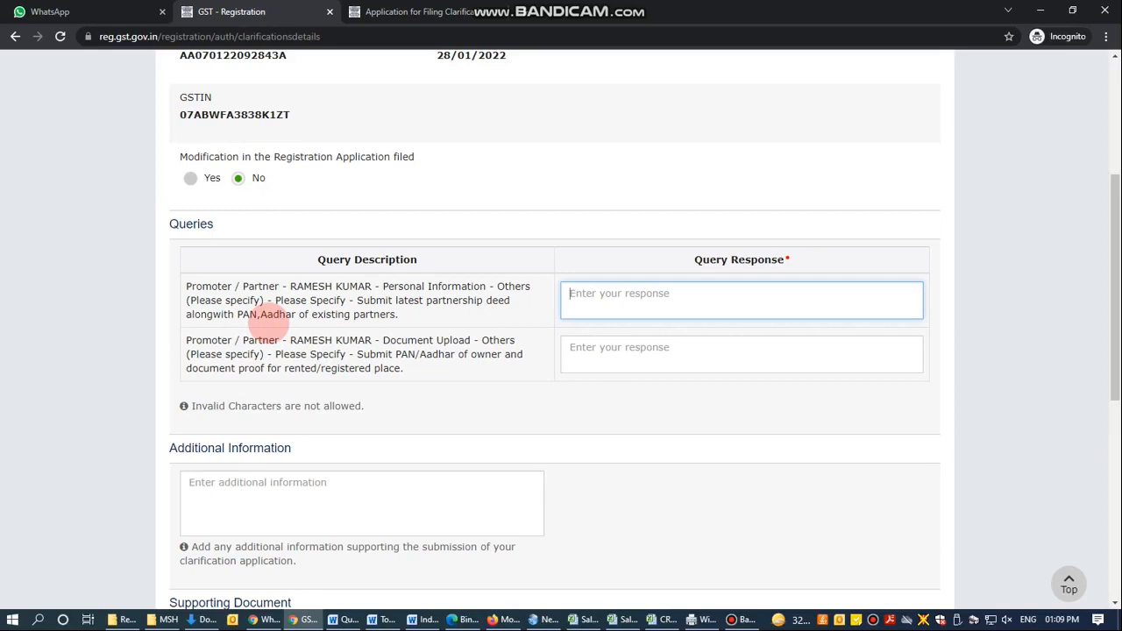
# - Answer the personal information query with "Attaching Partnership deed and PAN, Aadhar of existing Partners"
pyautogui.write('Attaching Partnership')
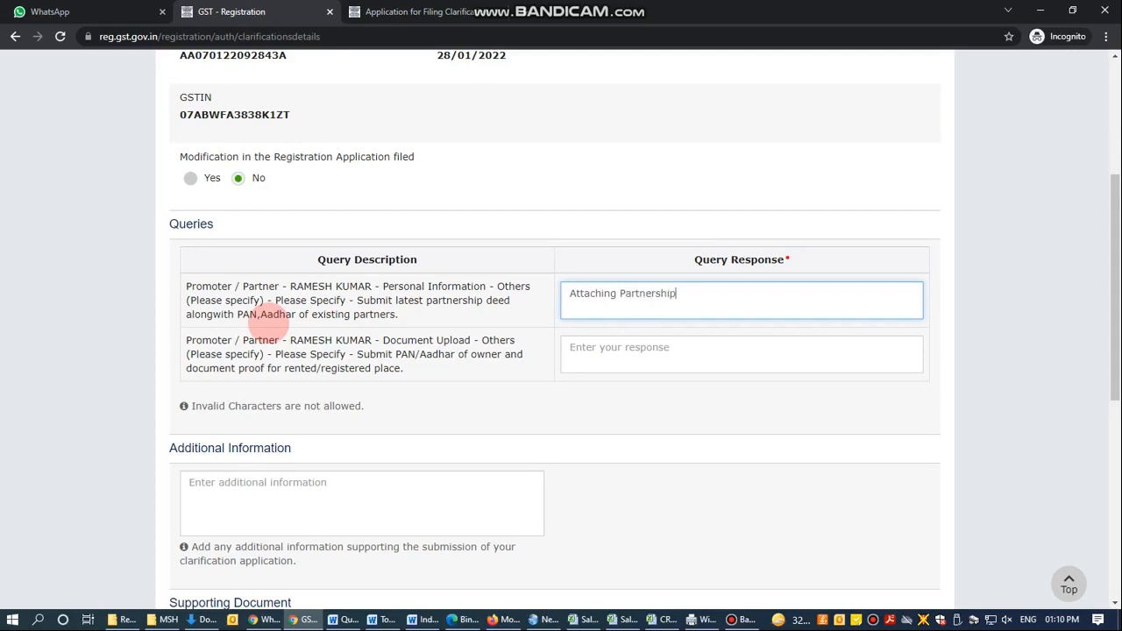
pyautogui.write(' deed and')
pyautogui.write('PAN ,AADhar')
pyautogui.press('BackSpace')
pyautogui.press('BackSpace')
pyautogui.press('BackSpace')
pyautogui.press('BackSpace')
pyautogui.press('BackSpace')
pyautogui.write('dhar of')
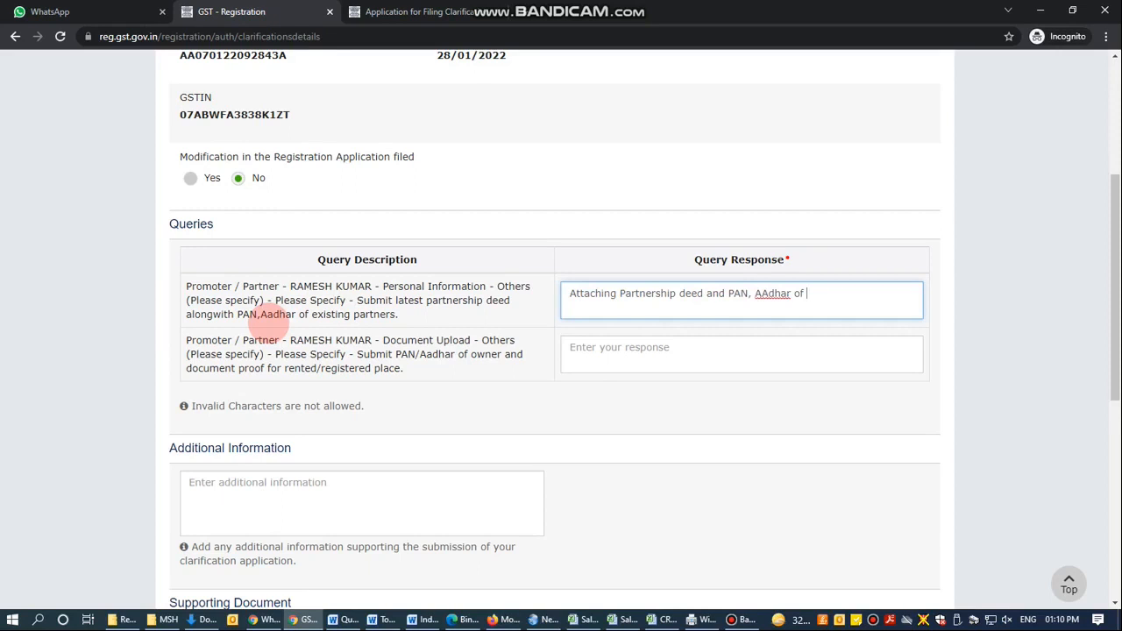
pyautogui.write('existing')
pyautogui.write('Partners')
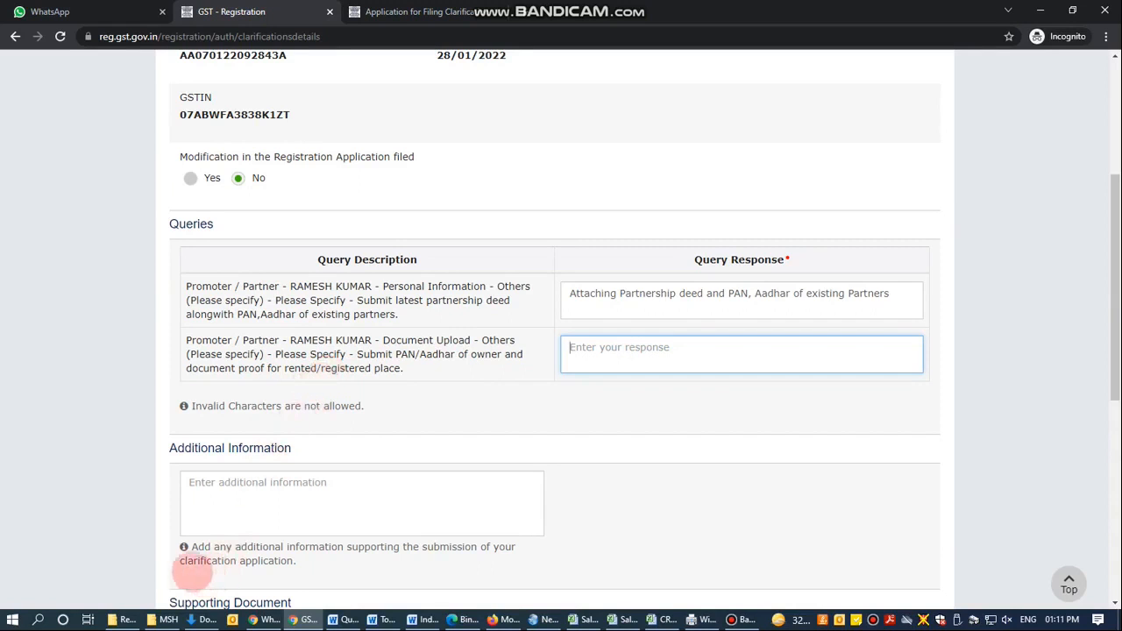
# - Answer the document upload query with "Attaching PAN Aadhar of owner and rent agreement"
pyautogui.click(125, 618)
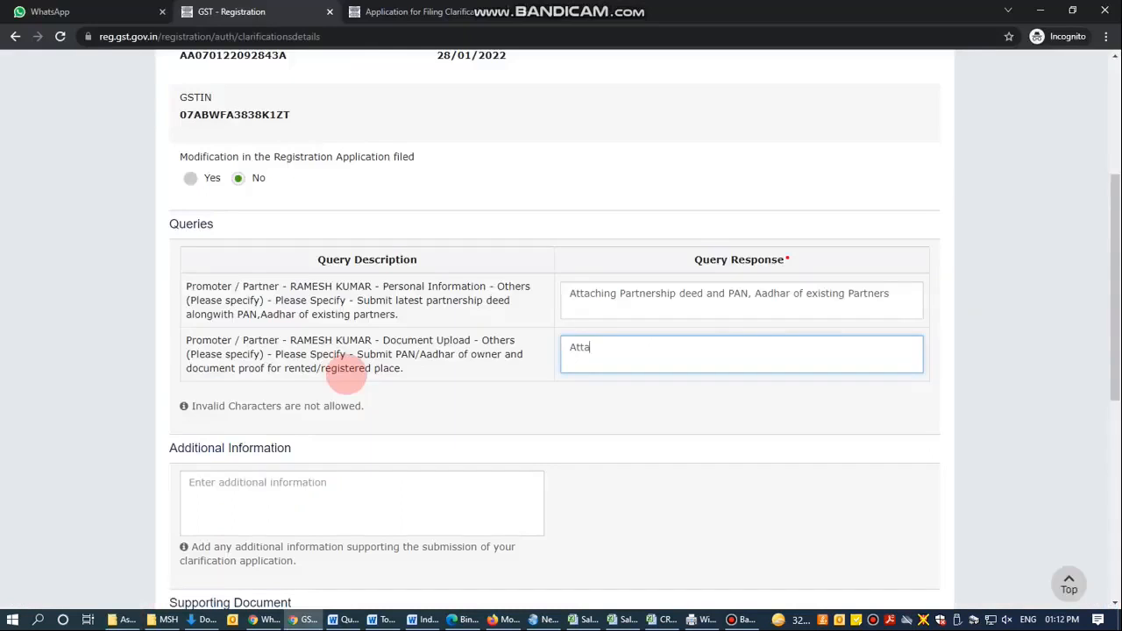
pyautogui.write('ching PAN Aadhar of owner and rent agrrement')
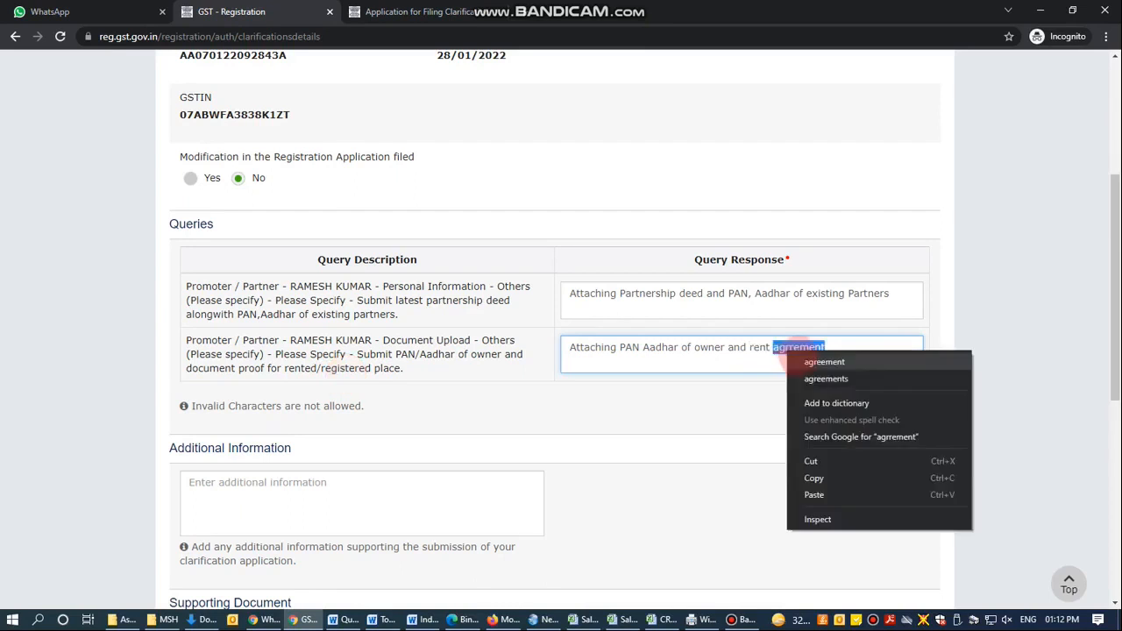
pyautogui.click(808, 361)
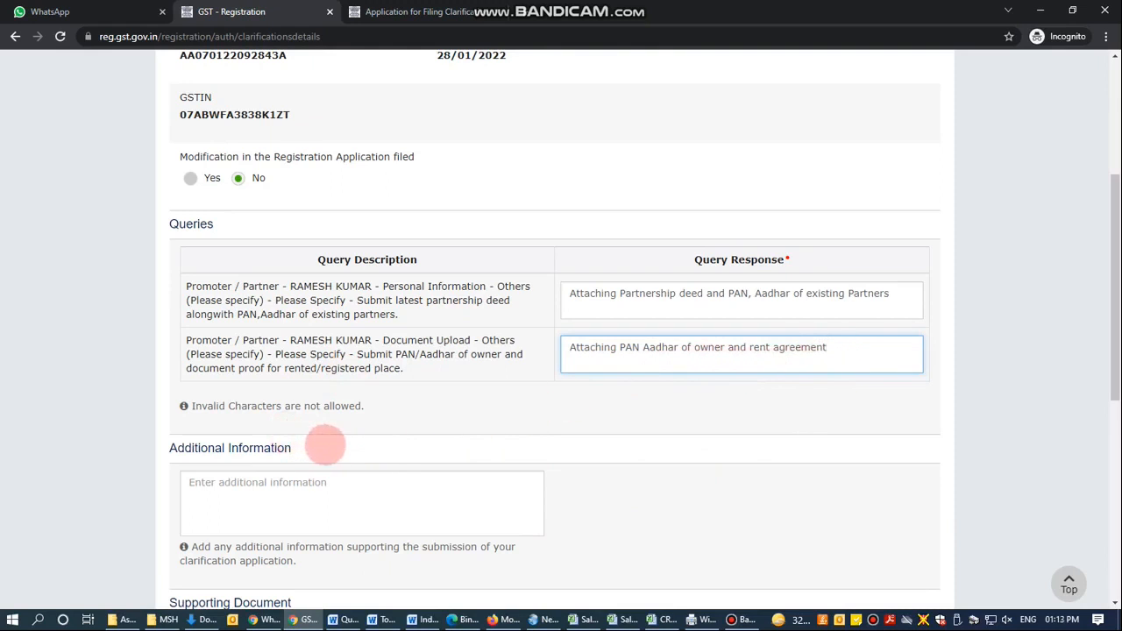
# - Review the additional information and supporting document sections, and look over the files in the Asujit Pharma folder
pyautogui.scroll(-1, 325, 445)
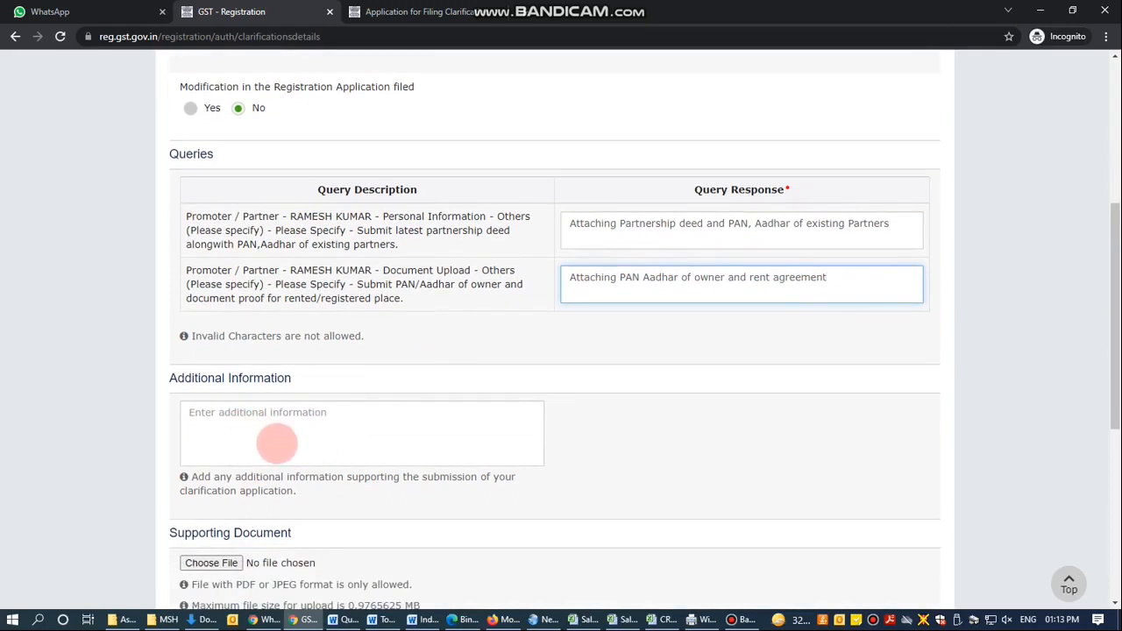
pyautogui.scroll(-1, 277, 443)
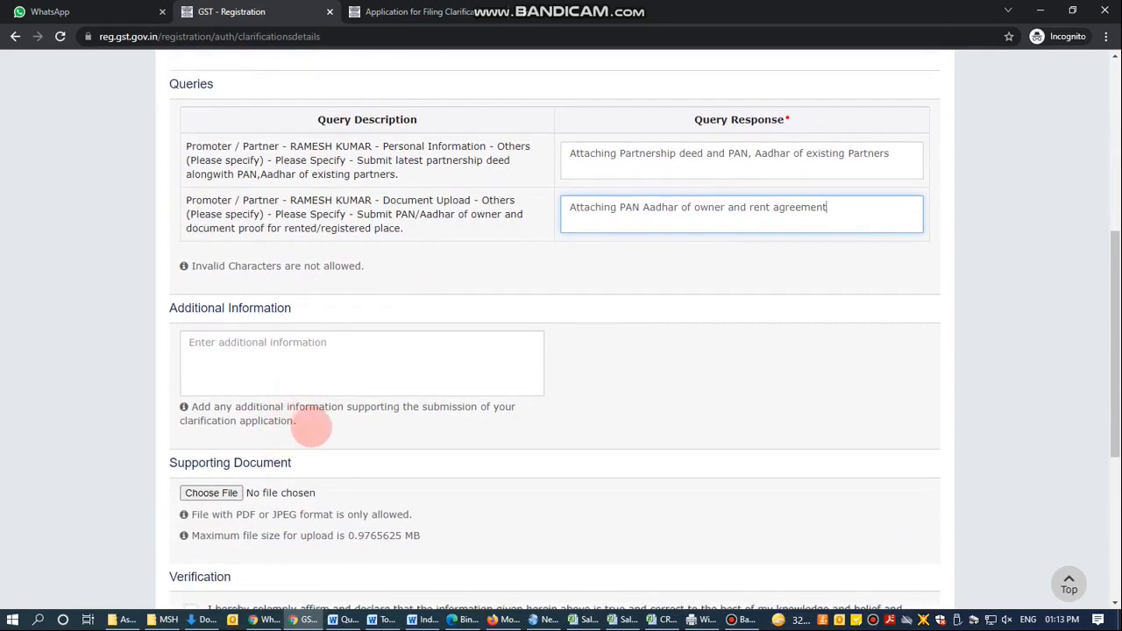
pyautogui.scroll(-2, 345, 462)
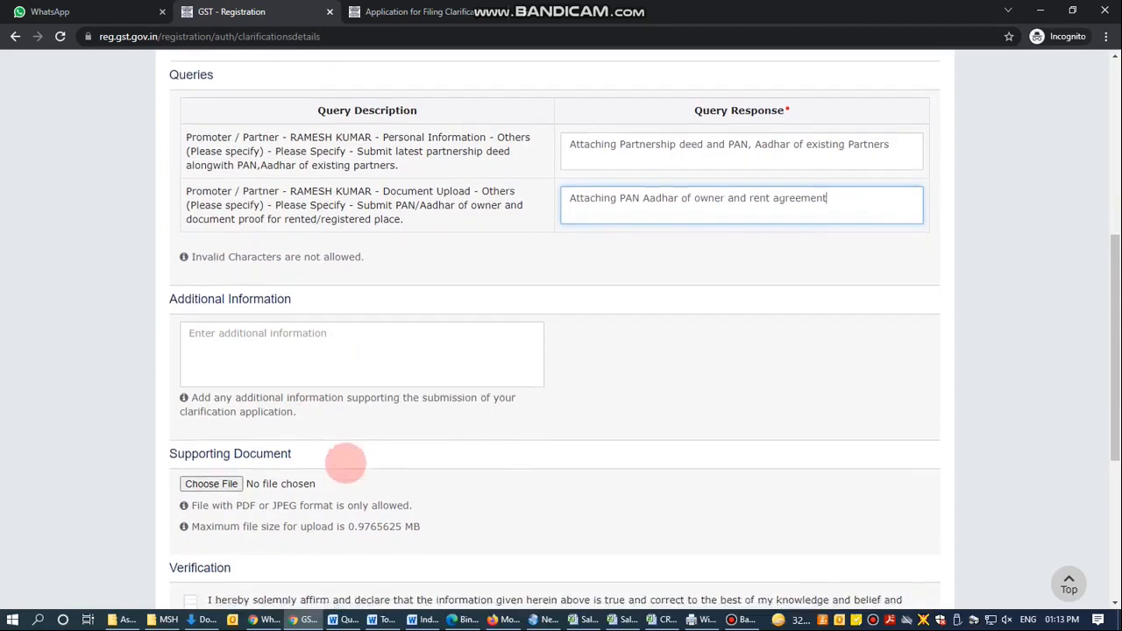
pyautogui.scroll(3, 347, 462)
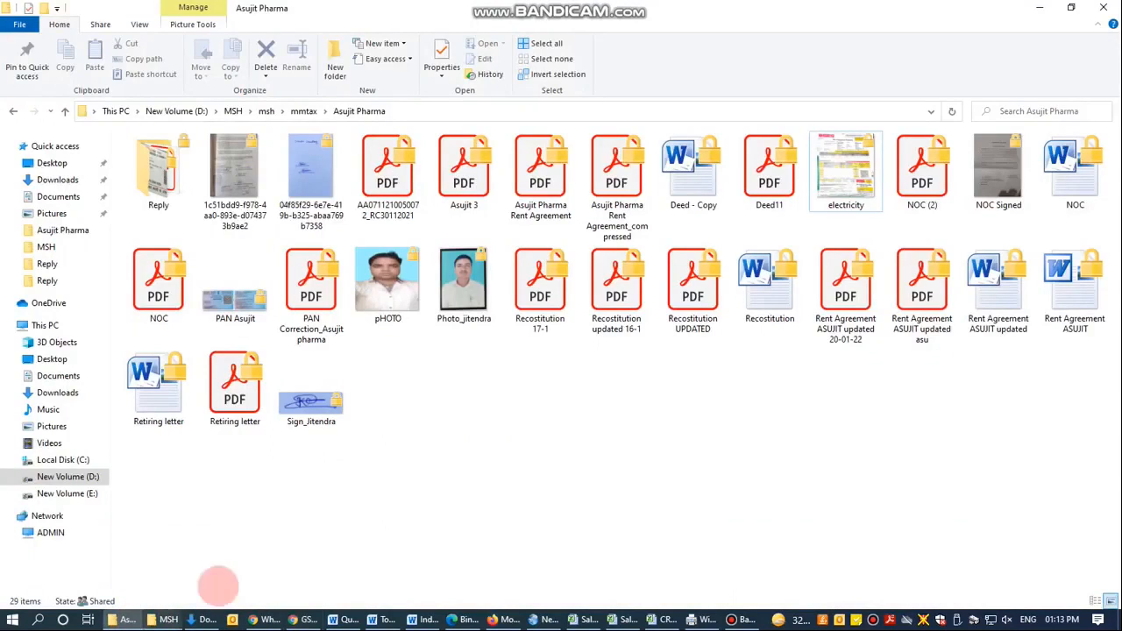
pyautogui.click(123, 619)
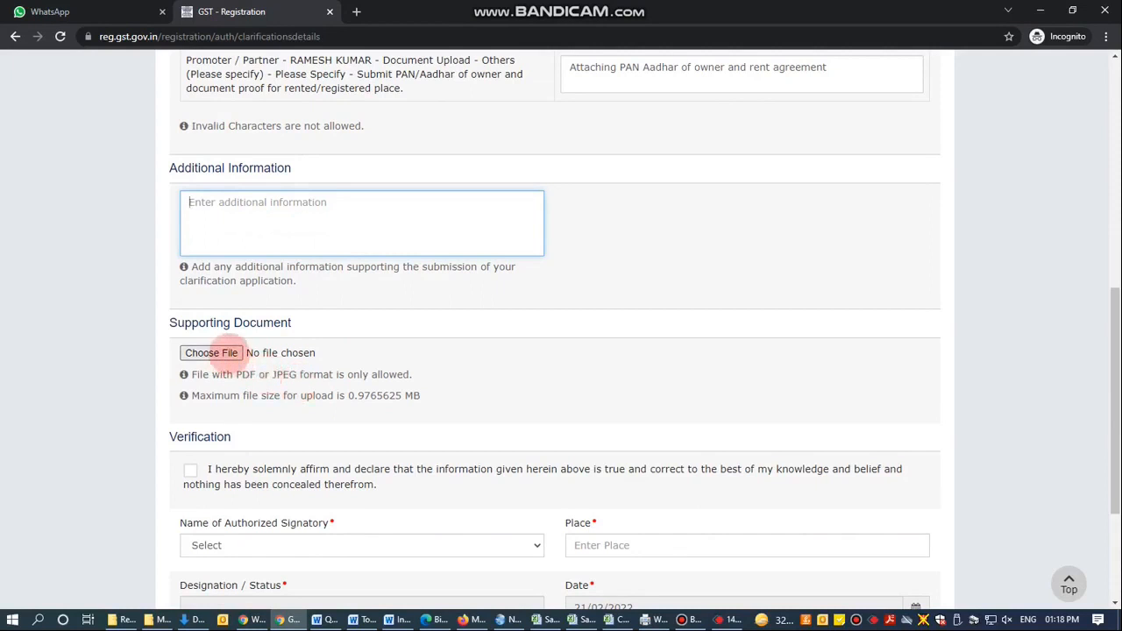
pyautogui.scroll(2, 281, 353)
pyautogui.click(826, 210)
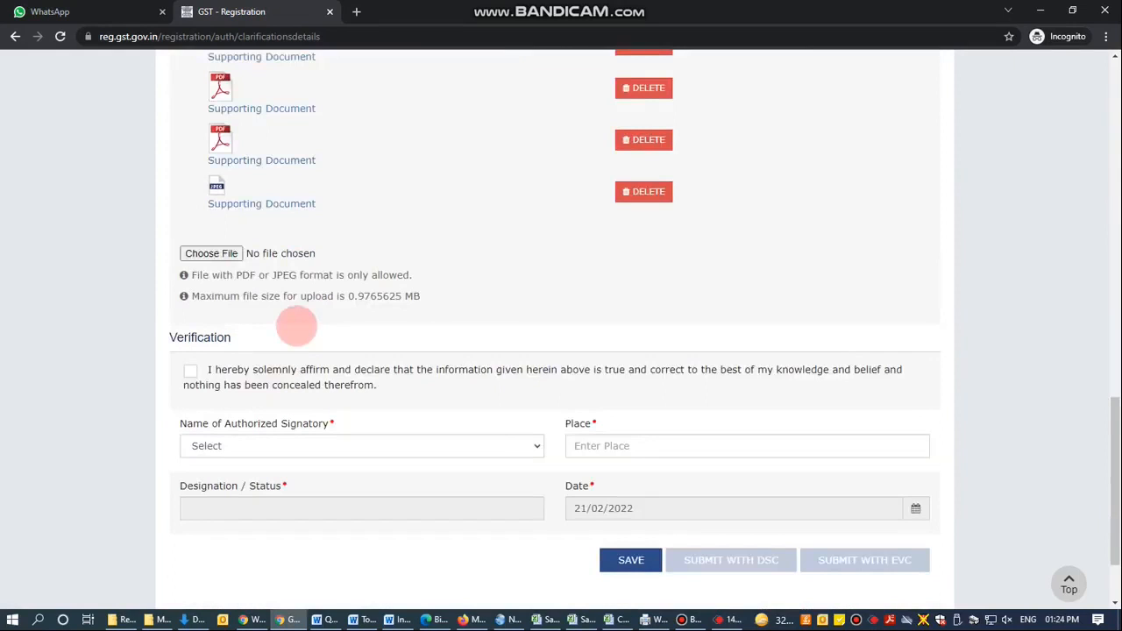
# - Complete the verification by accepting the declaration, selecting the authorized signatory and entering the place "new delhi"
pyautogui.click(191, 371)
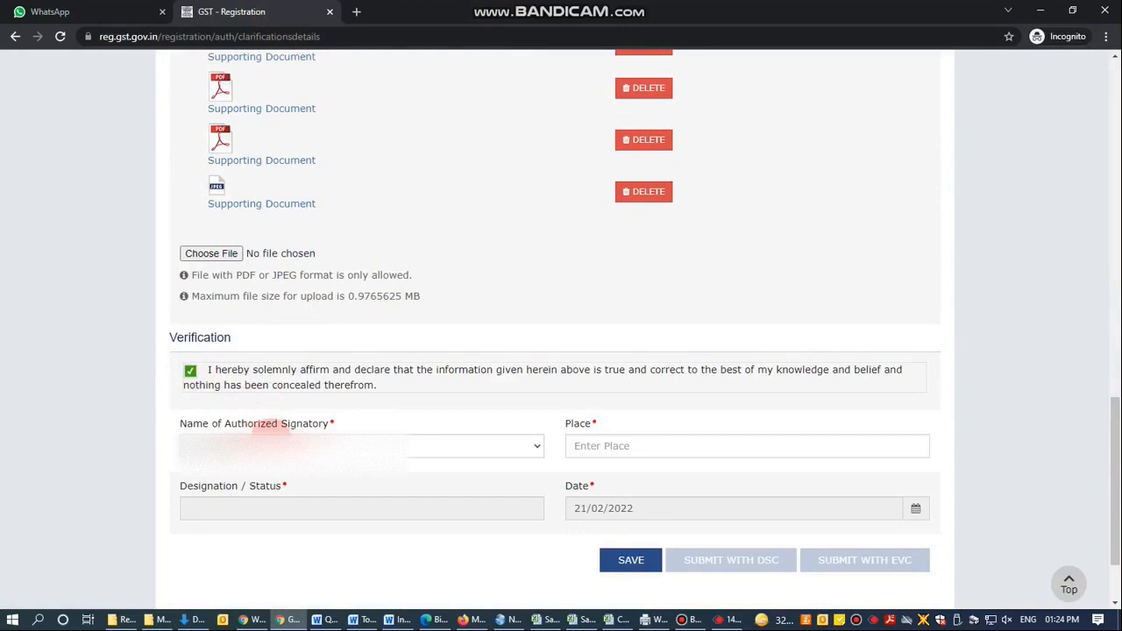
pyautogui.click(263, 445)
pyautogui.click(267, 477)
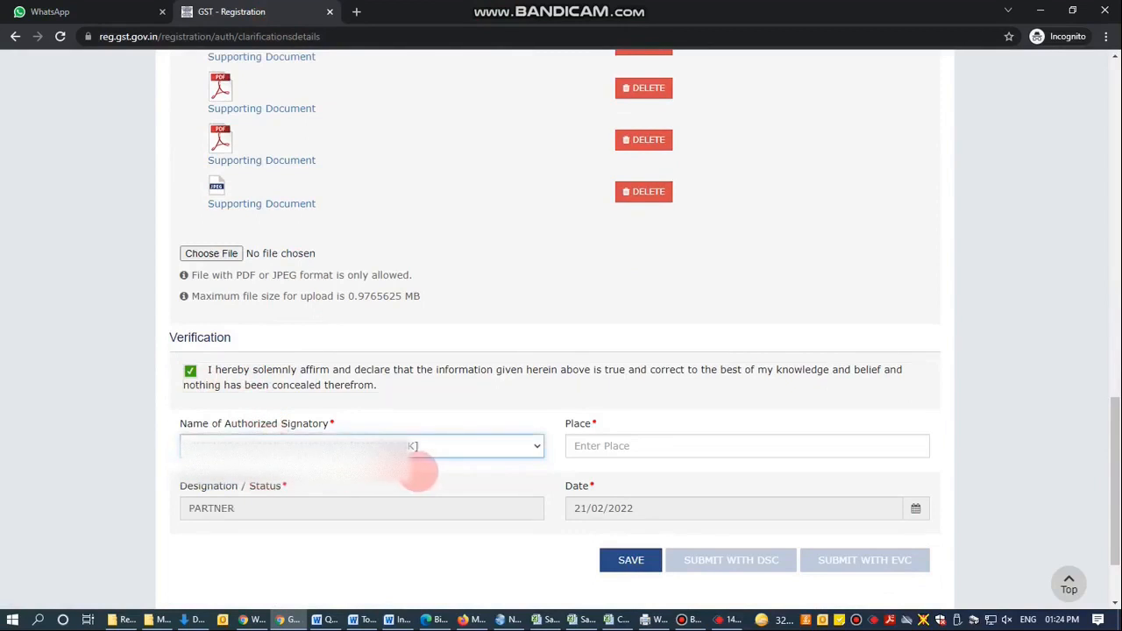
pyautogui.click(590, 447)
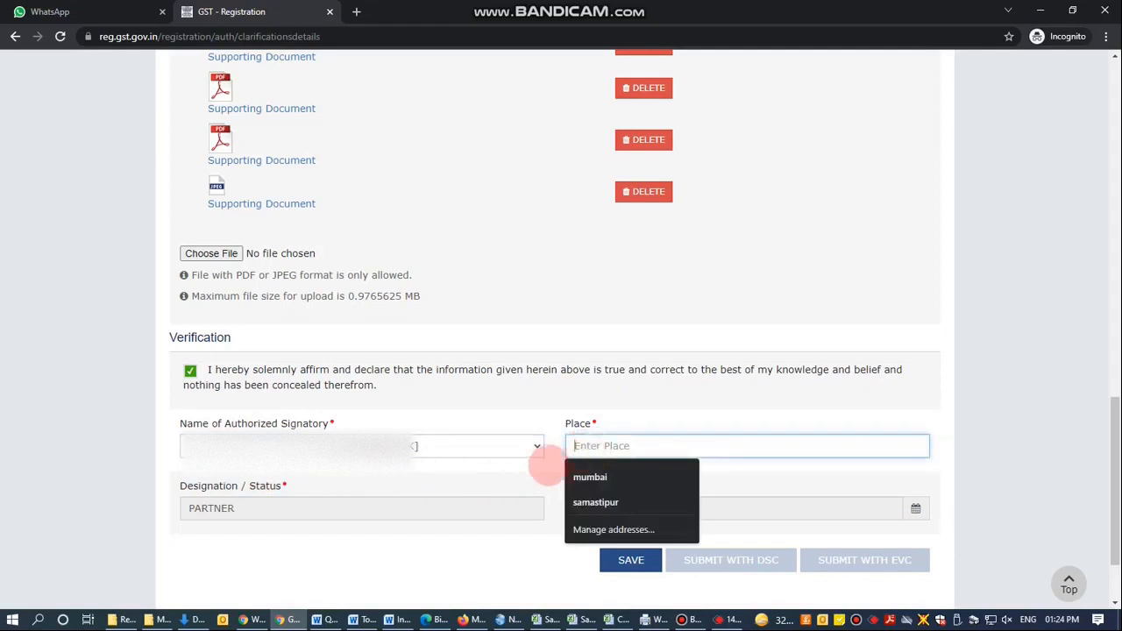
pyautogui.write('new delhi')
pyautogui.scroll(-2, 701, 482)
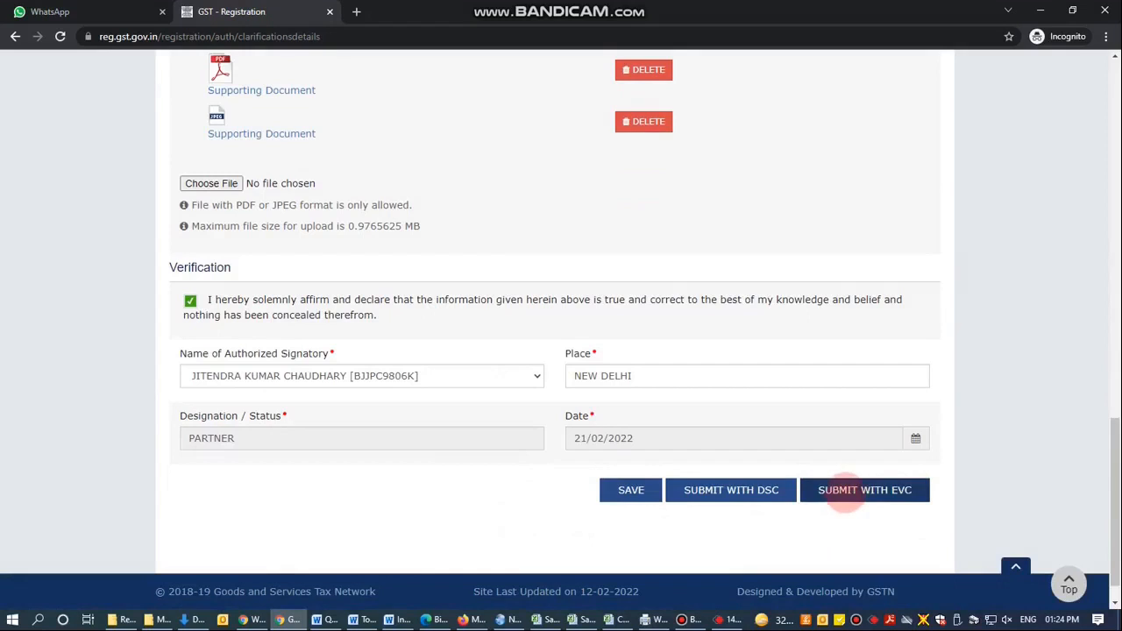
# - Submit the clarification with EVC, and bring up the Gmail mailbox in Chrome on the AnyDesk remote computer
pyautogui.click(846, 491)
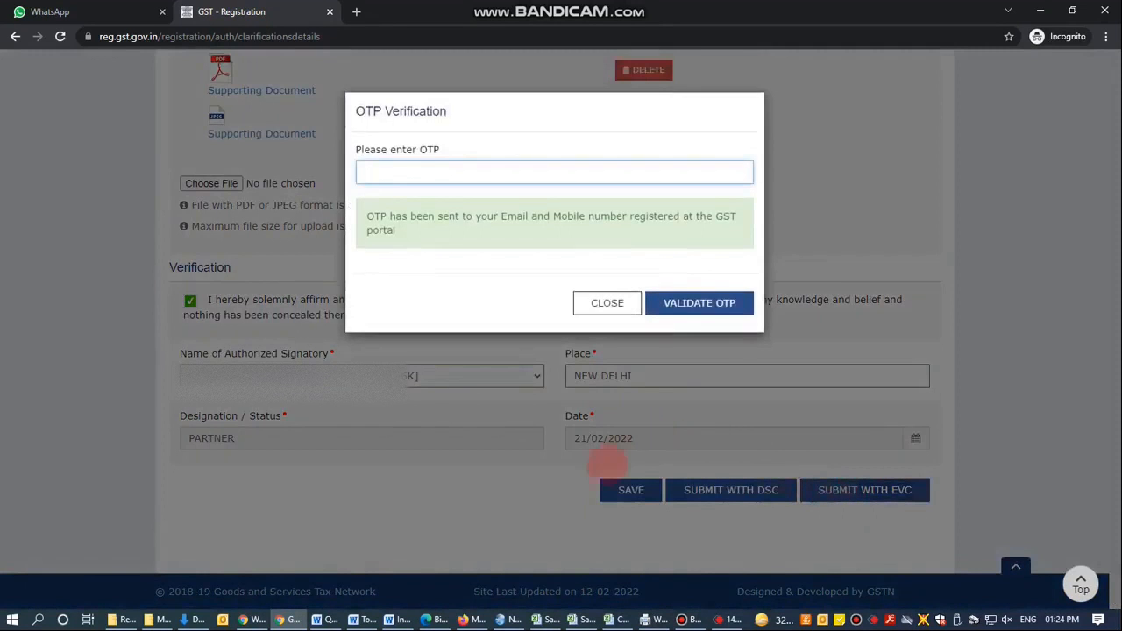
pyautogui.click(727, 620)
pyautogui.click(568, 396)
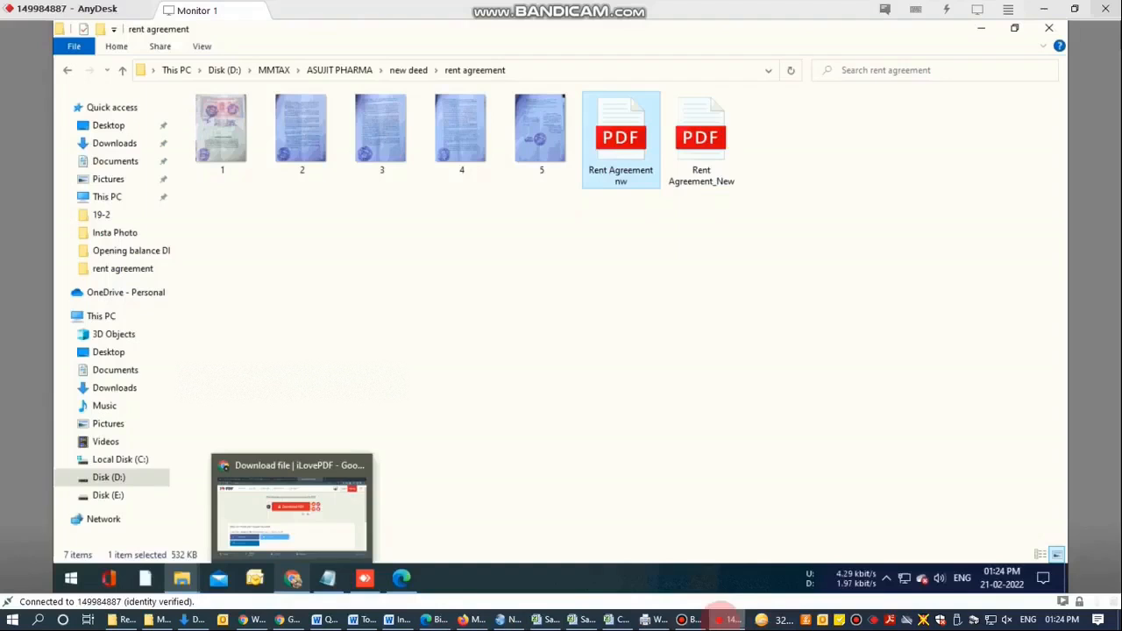
pyautogui.click(294, 568)
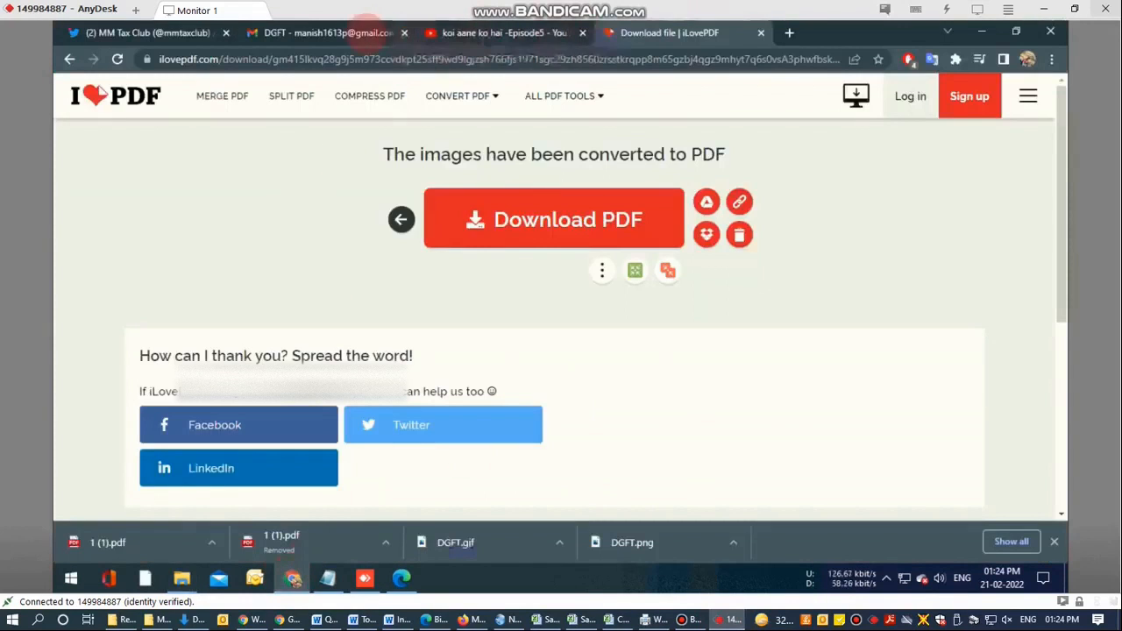
pyautogui.click(368, 26)
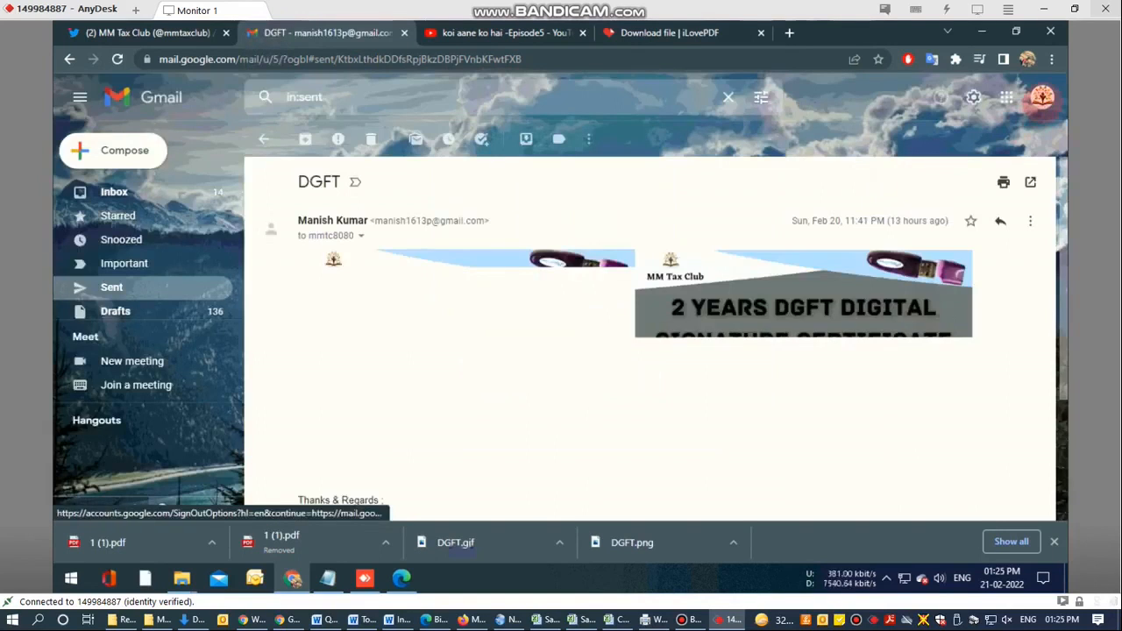
# - Switch Gmail to the ASUJIT PHARMA account among the listed Google accounts
pyautogui.click(1041, 97)
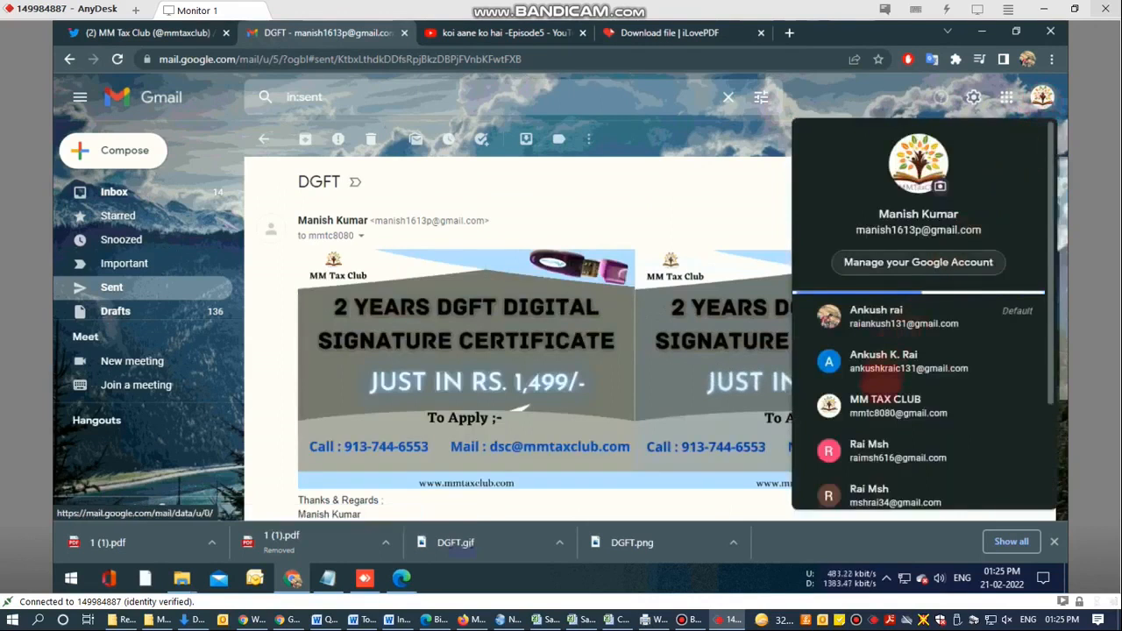
pyautogui.scroll(-2, 885, 403)
pyautogui.scroll(2, 889, 377)
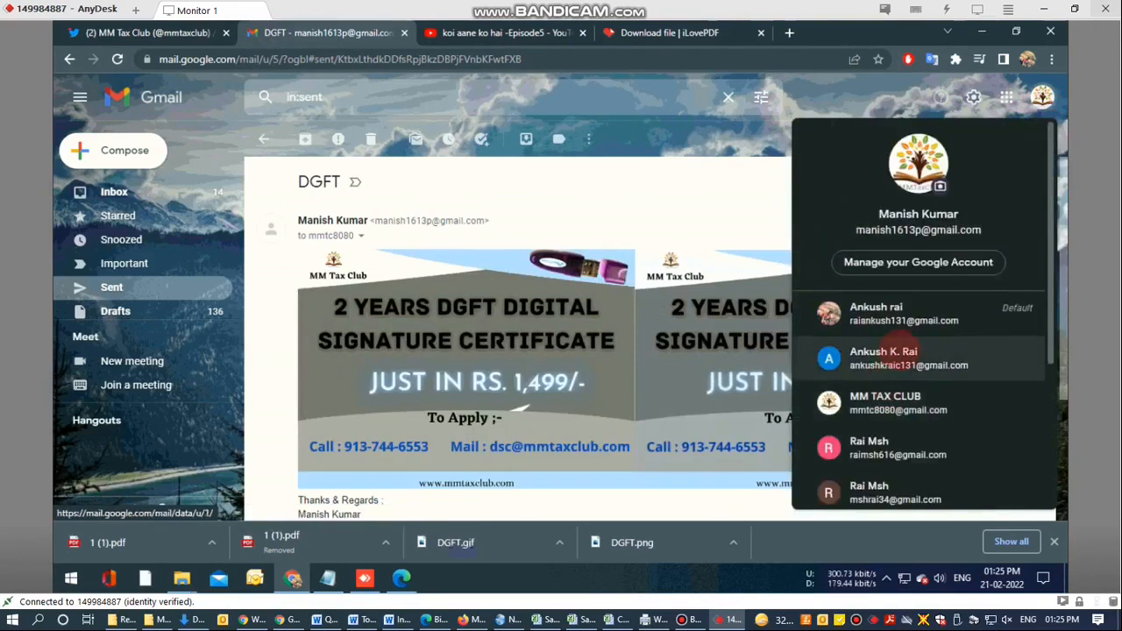
pyautogui.scroll(-2, 894, 347)
pyautogui.scroll(-1, 901, 342)
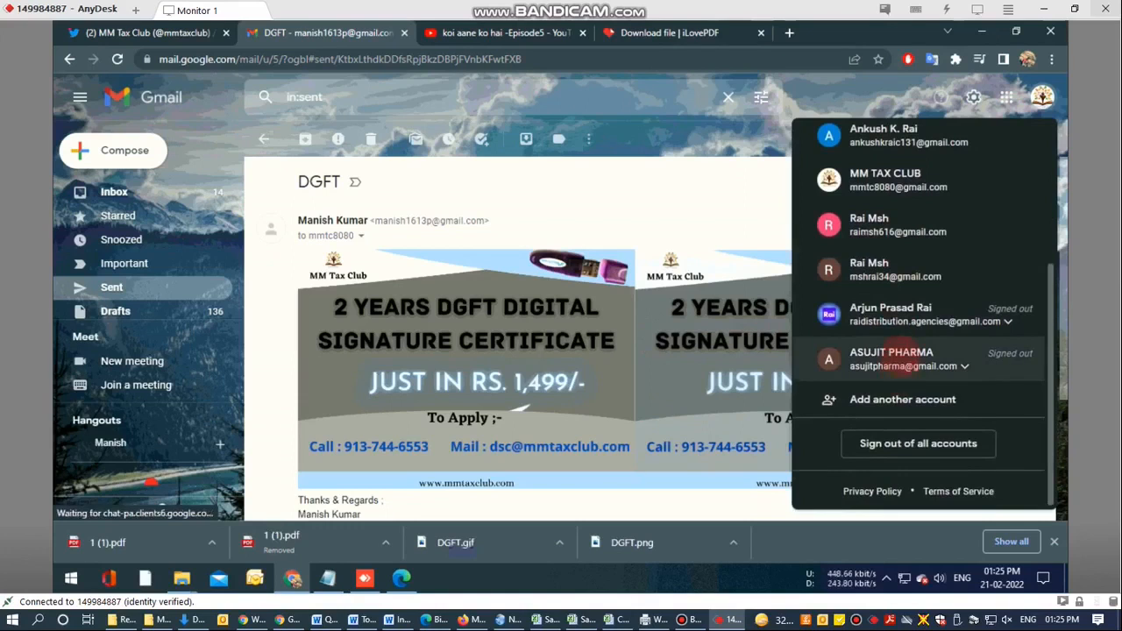
pyautogui.click(894, 359)
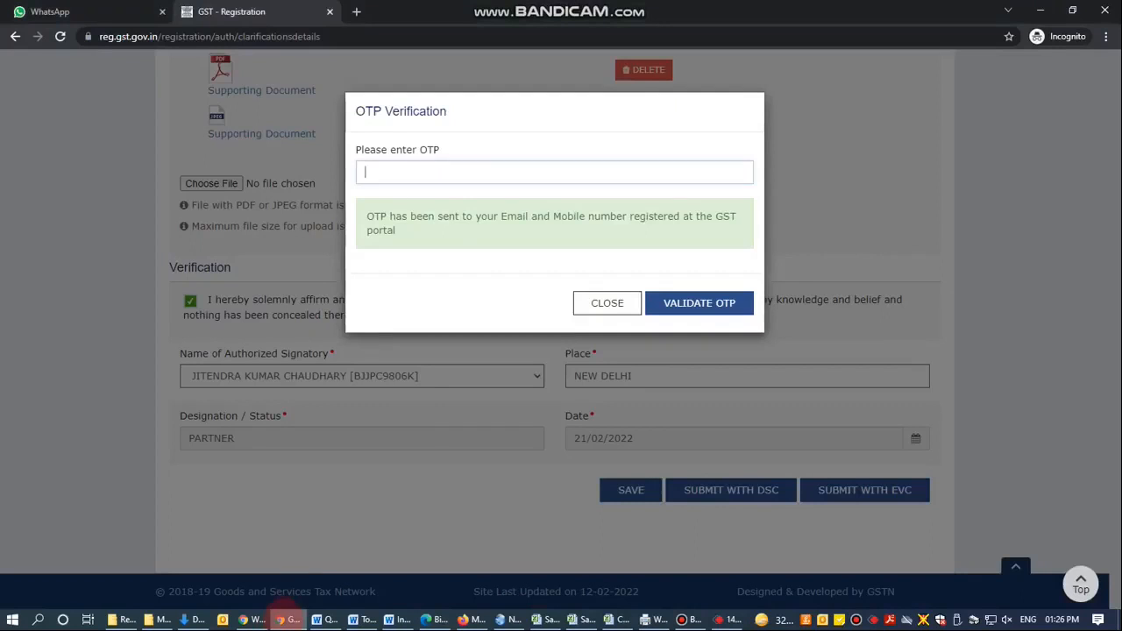
# - Enter the OTP in the verification dialog on the GST portal and validate it
pyautogui.click(425, 208)
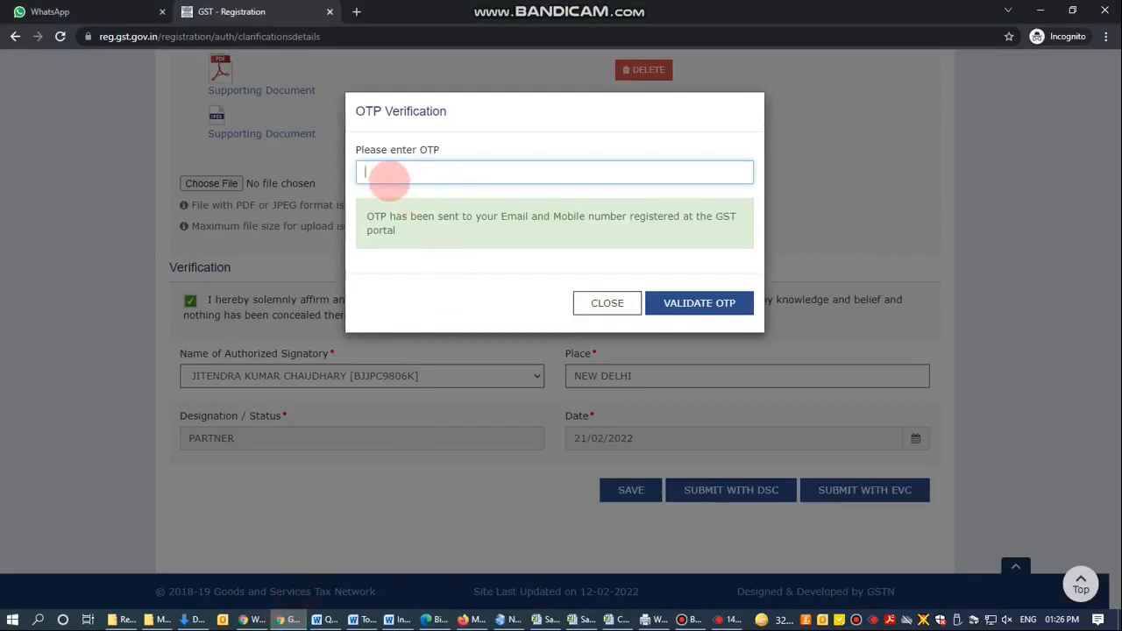
pyautogui.hotkey('ctrl', 'v')
pyautogui.click(671, 304)
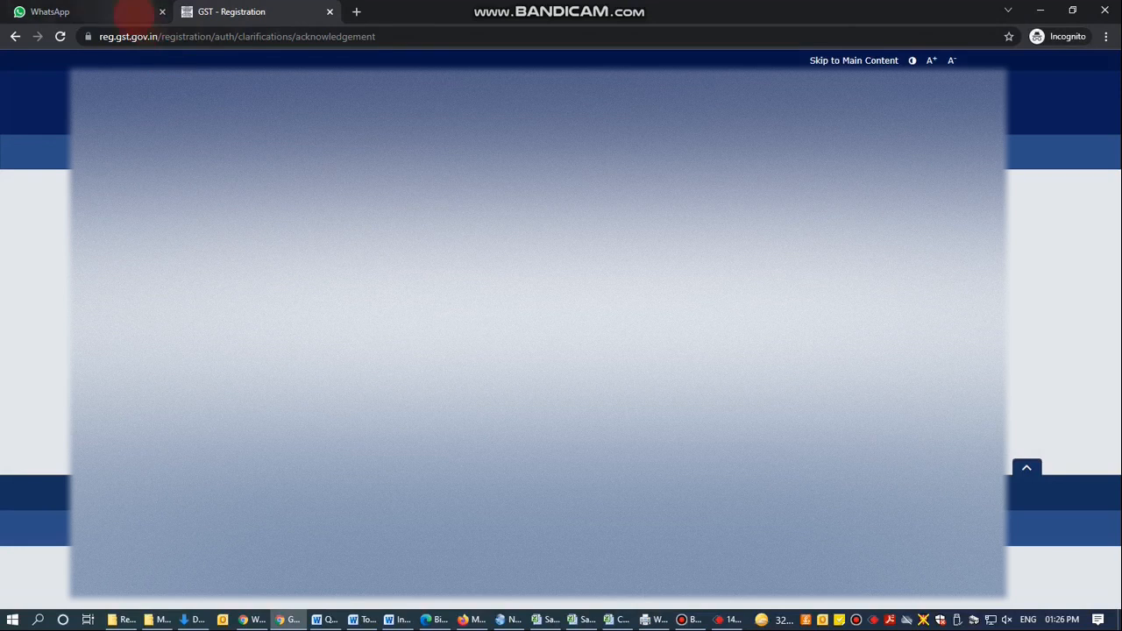
# - Switch to WhatsApp Web and look through the open chat
pyautogui.click(129, 12)
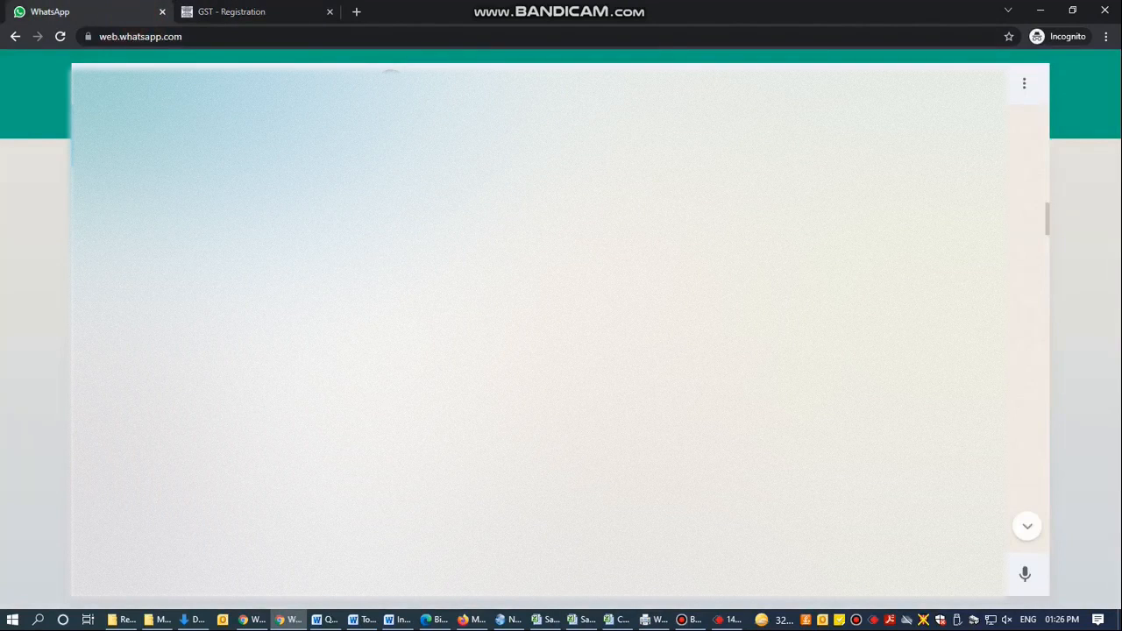
pyautogui.scroll(-10, 561, 333)
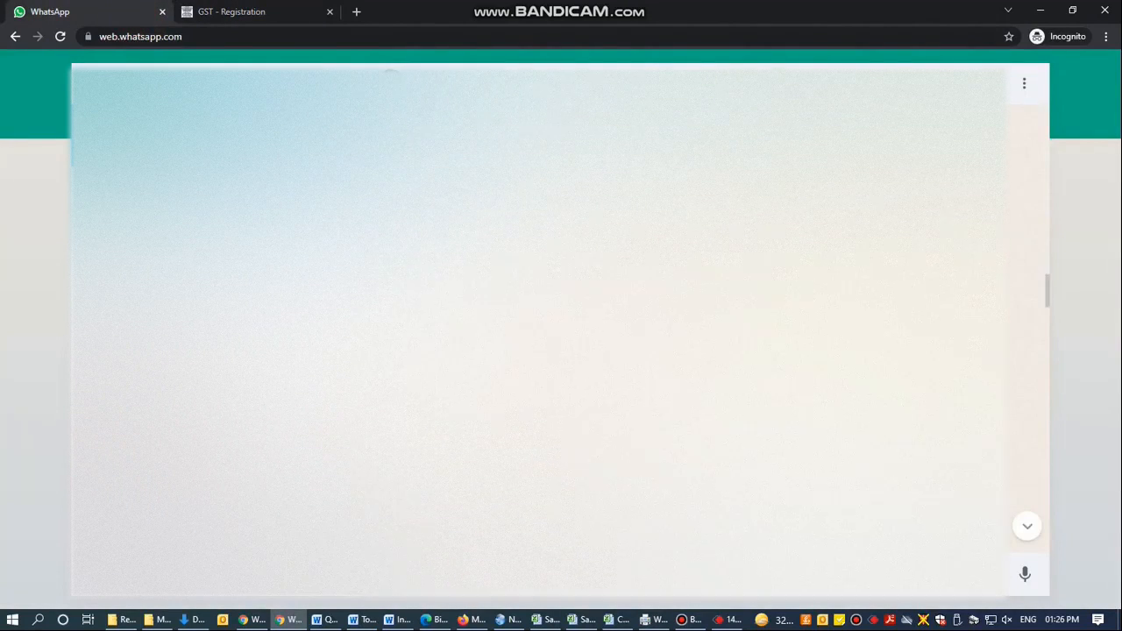